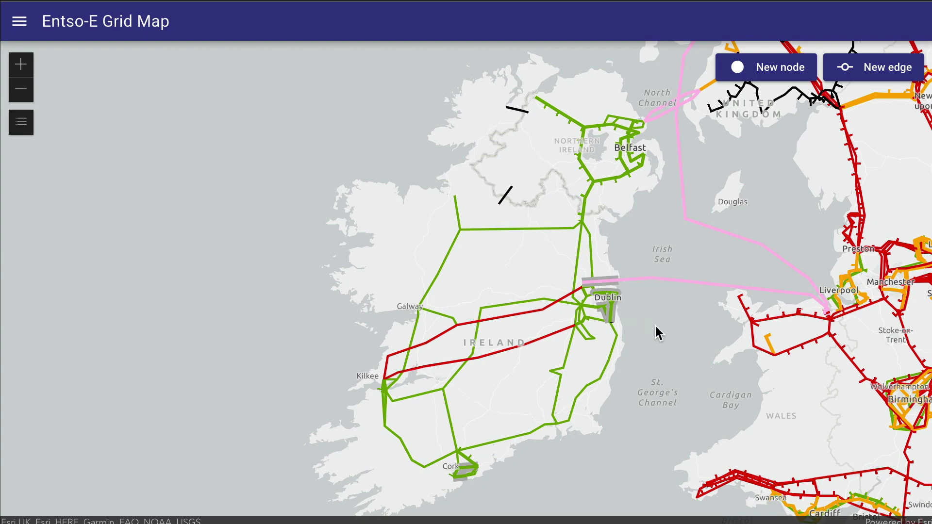
- Examine the grid map around Ireland and Great Britain at several zoom levels, including the power plant symbols near Athlone
left_click_drag(670, 335, 304, 150)
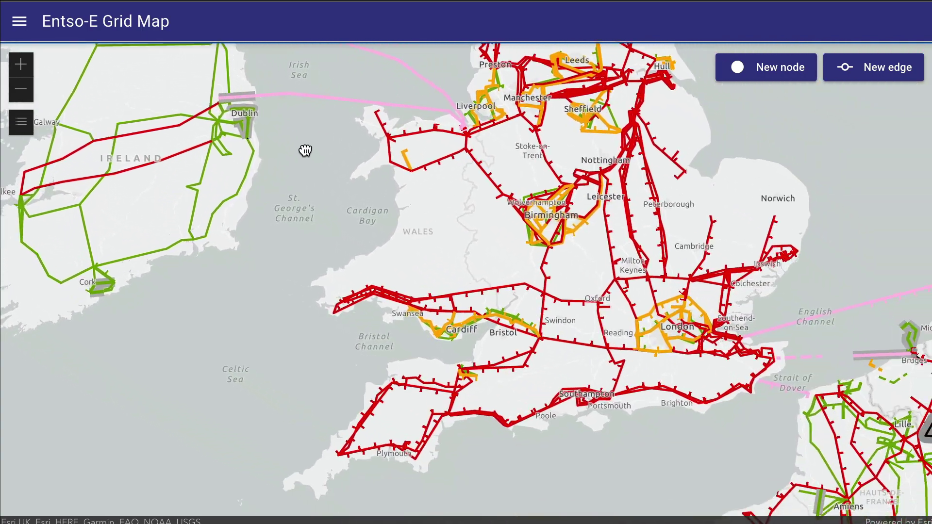
left_click_drag(301, 391, 780, 233)
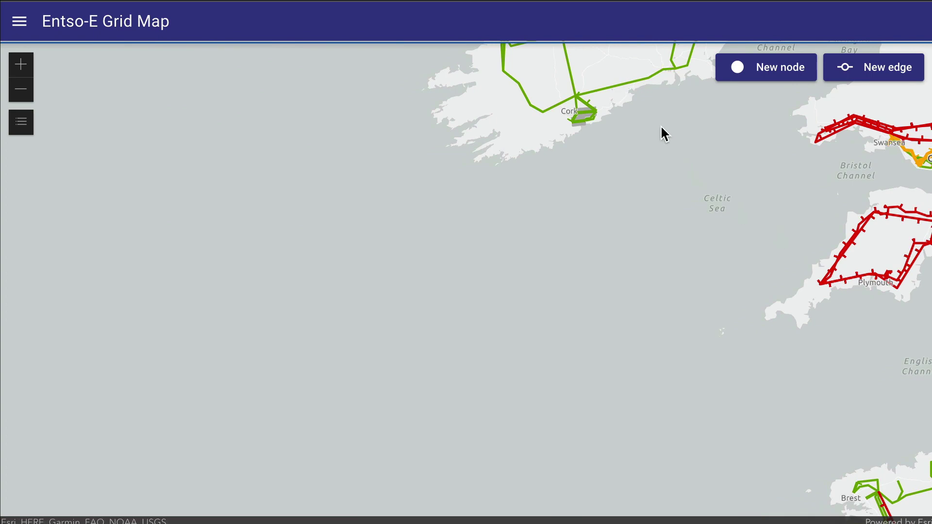
left_click_drag(662, 131, 595, 478)
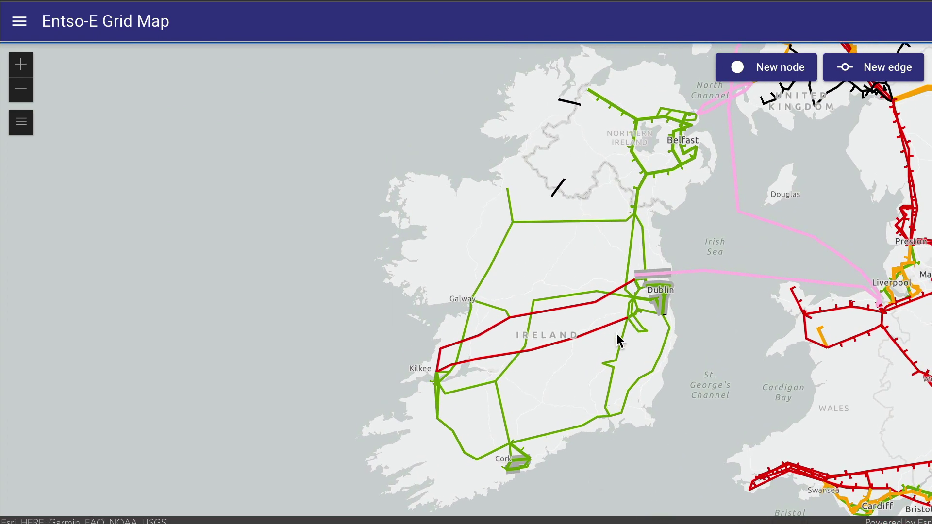
scroll(543, 278, "down", 3)
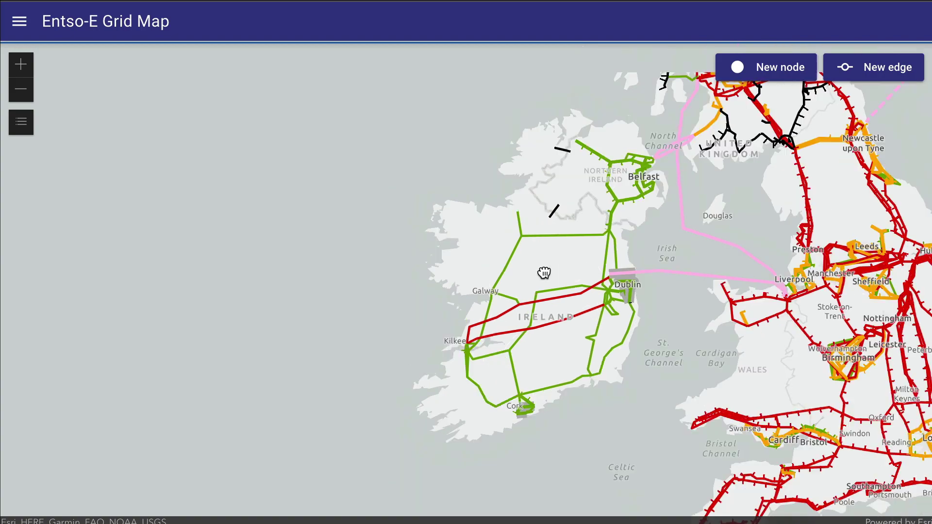
scroll(544, 273, "up", 5)
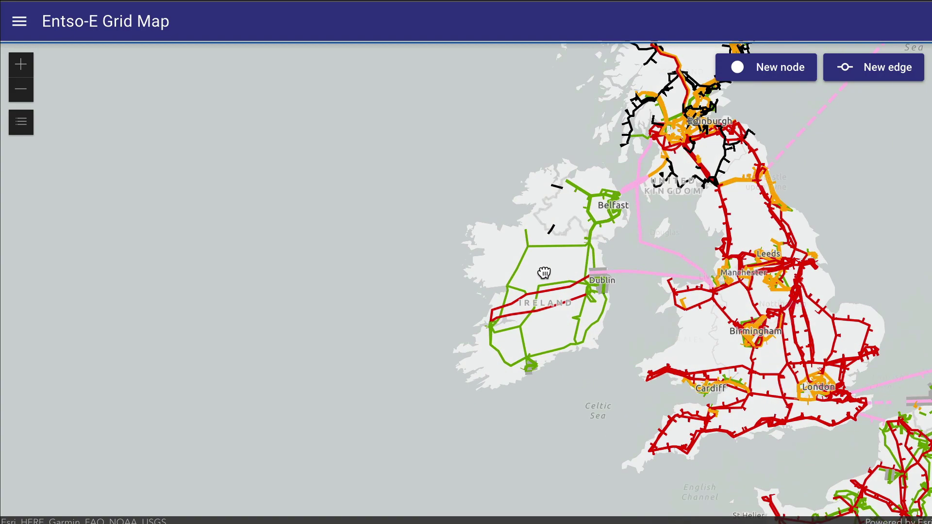
scroll(544, 277, "up", 2)
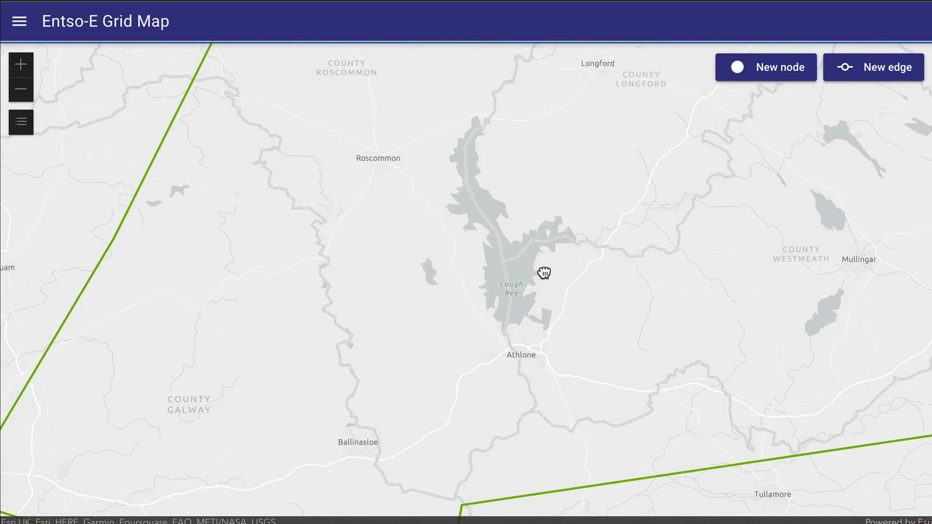
scroll(545, 277, "down", 2)
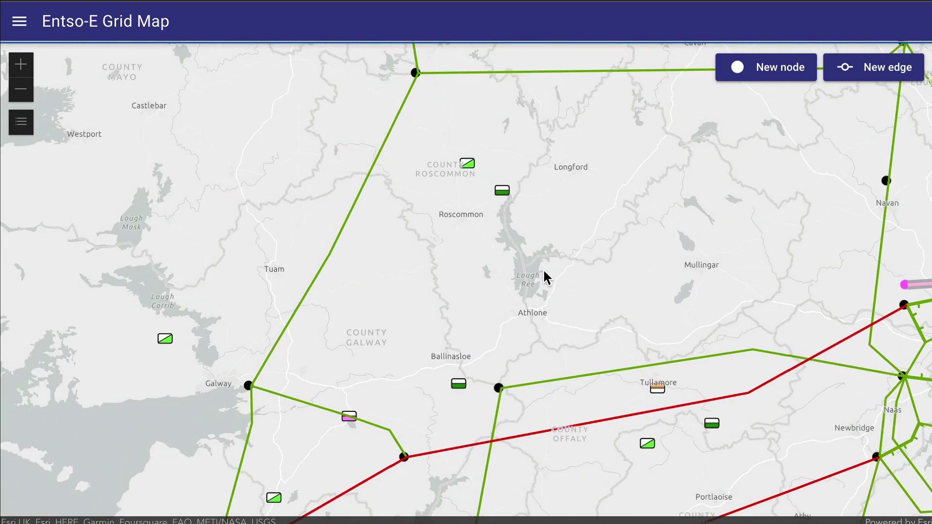
scroll(544, 272, "down", 3)
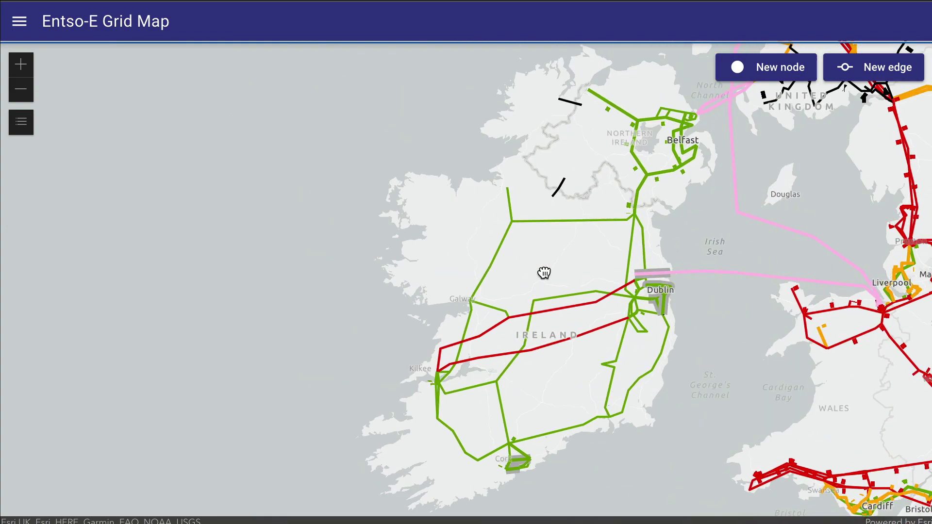
scroll(545, 277, "up", 1)
scroll(533, 312, "up", 1)
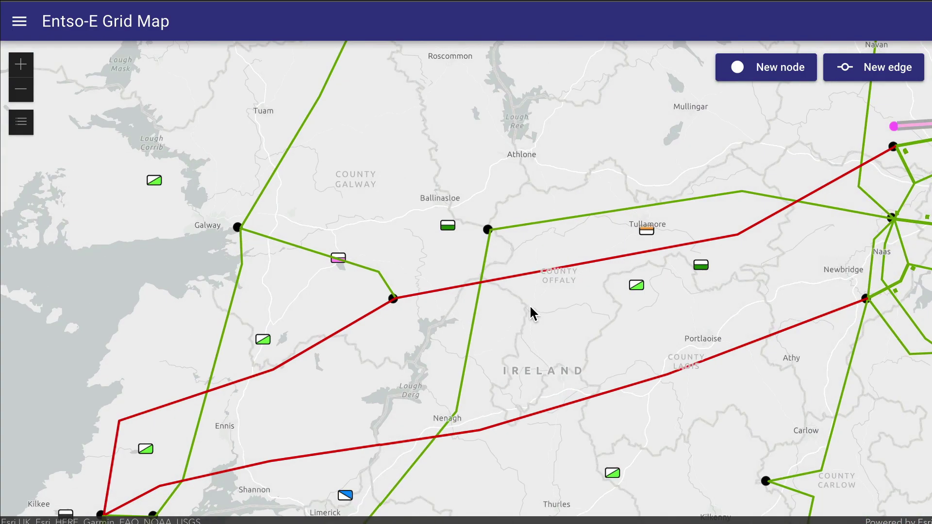
- Open the attributes of the Mount Lucas wind farm south of Tullamore and review all its fields
left_click(636, 286)
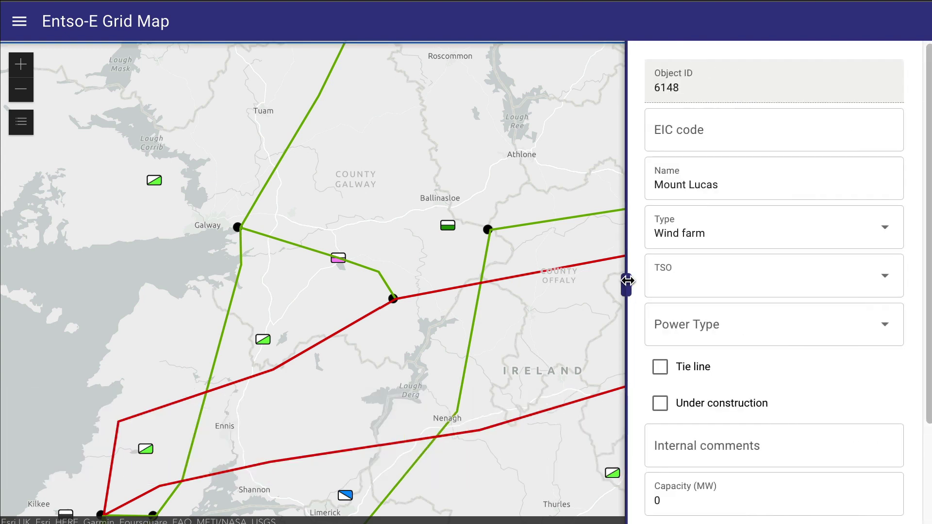
left_click_drag(626, 284, 701, 292)
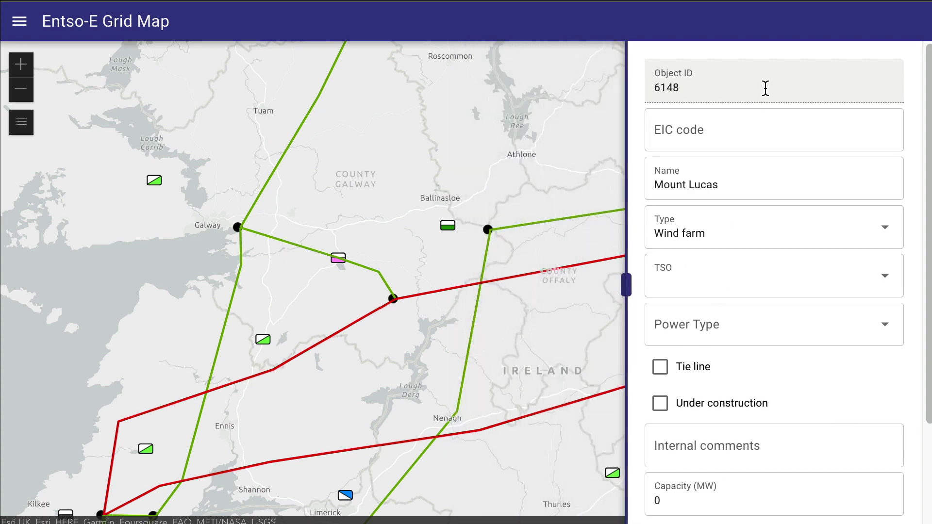
scroll(912, 145, "down", 3)
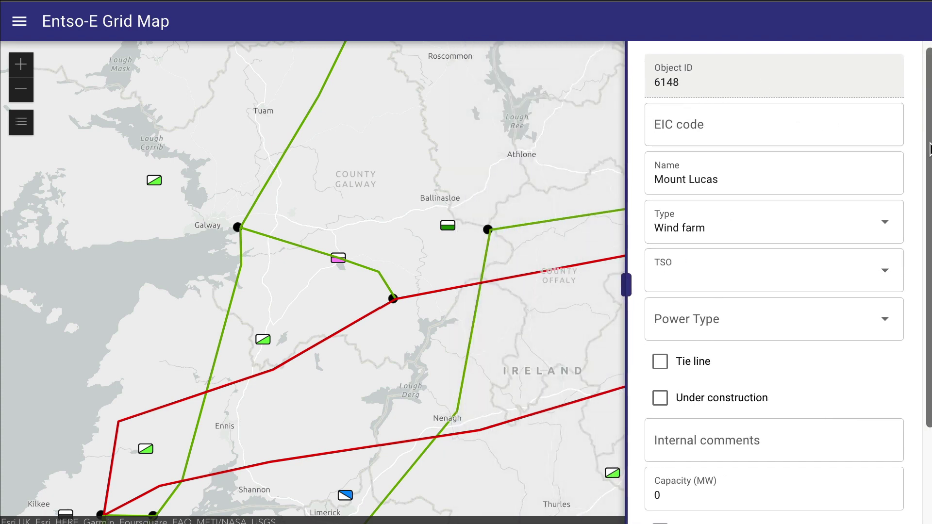
scroll(776, 282, "down", 2)
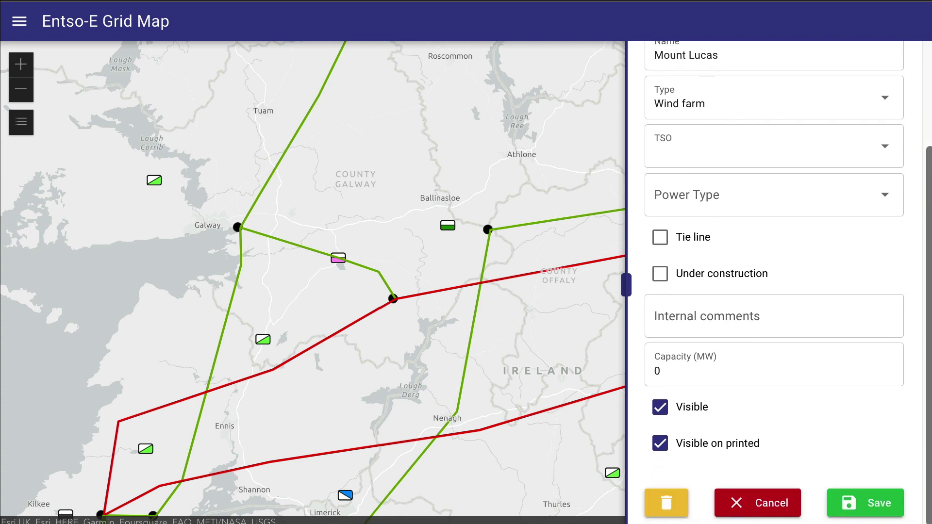
scroll(787, 281, "up", 4)
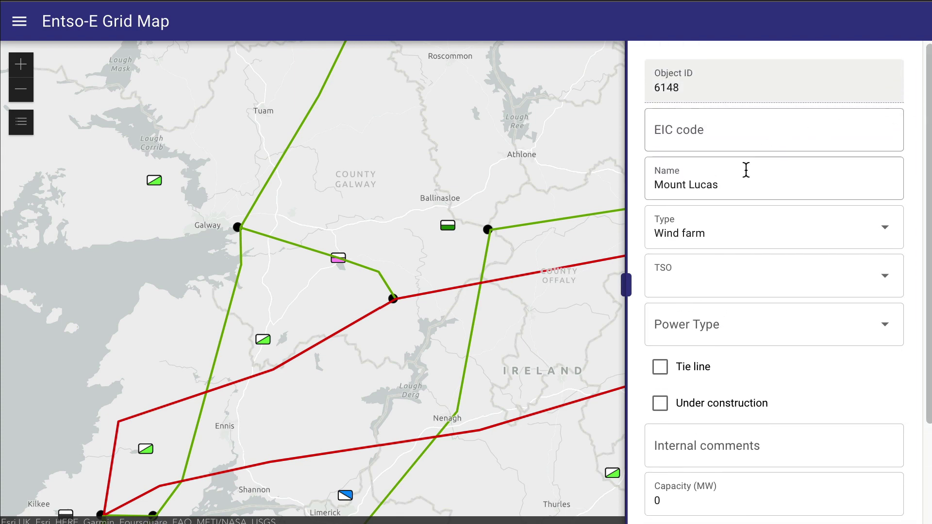
- Review the available Type and TSO options for the Mount Lucas wind farm without choosing one
left_click(741, 233)
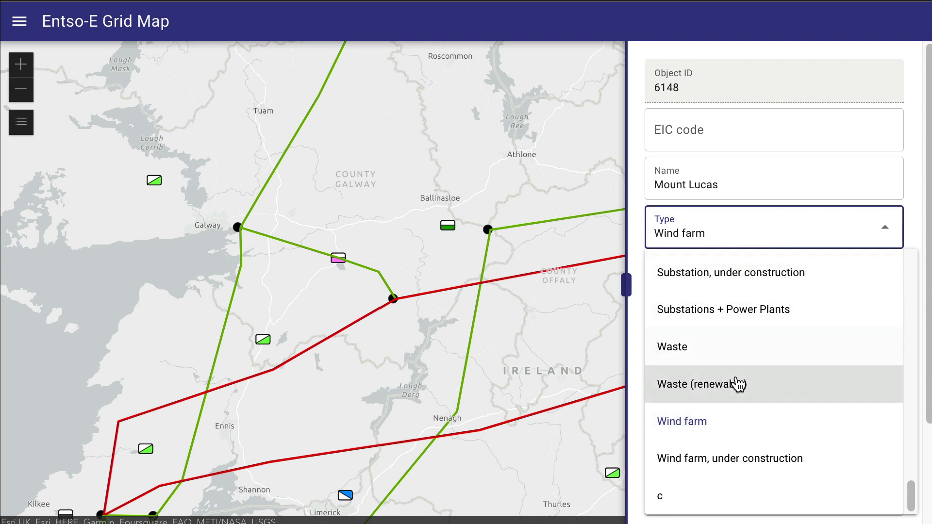
left_click(755, 240)
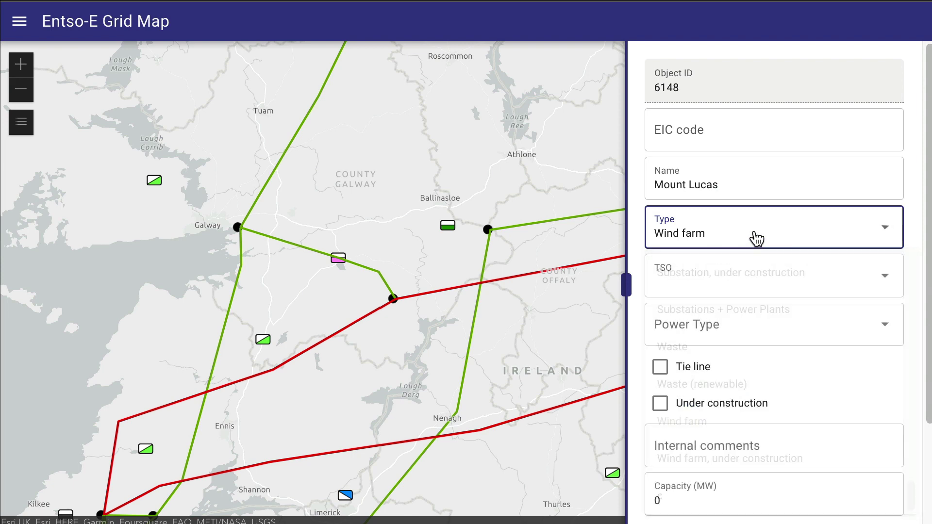
left_click(861, 280)
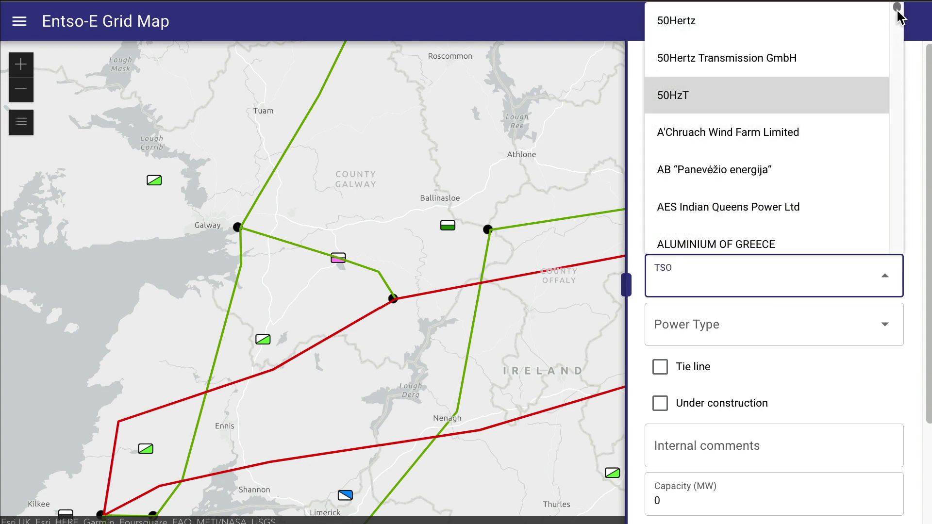
left_click_drag(897, 10, 893, 64)
- Open the attributes of the red transmission line through County Offaly and set its circuits to 2 circuits
left_click(501, 282)
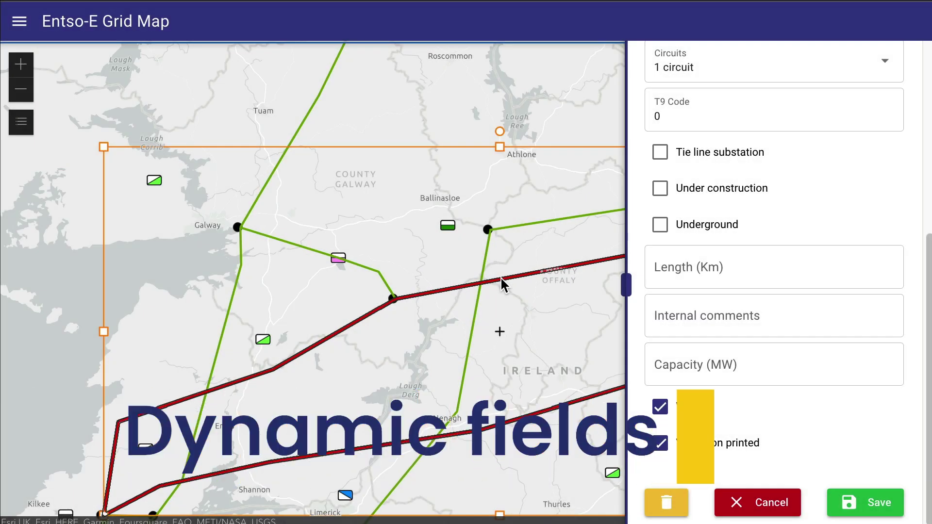
left_click(752, 70)
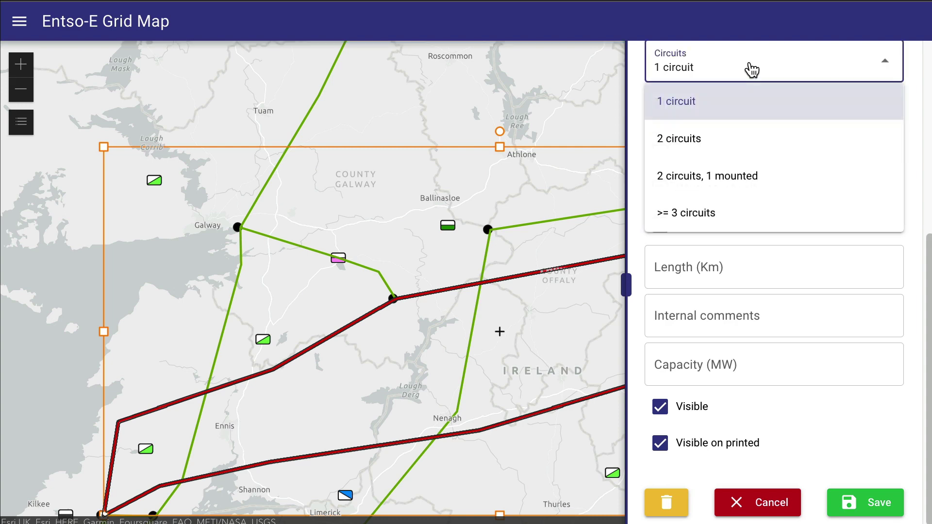
left_click(738, 138)
left_click(724, 316)
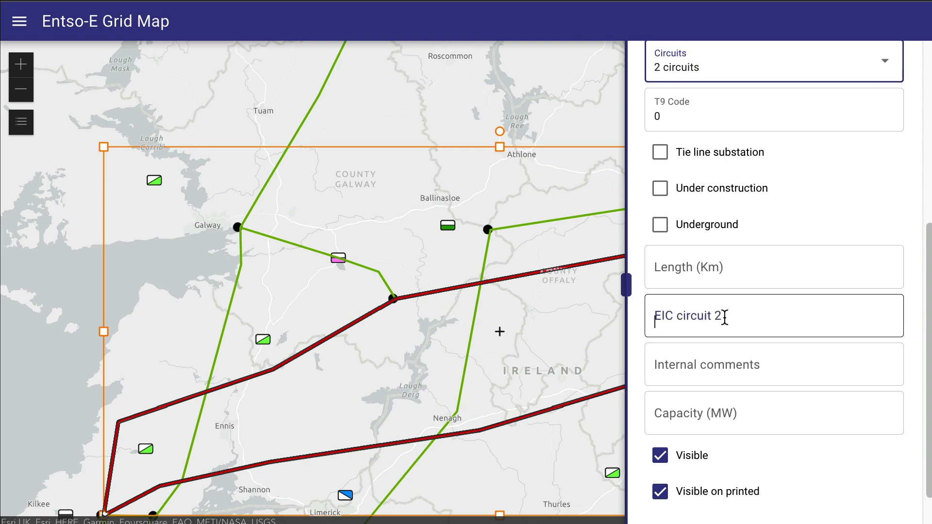
- Try the "2 circuits, 1 mounted" and ">= 3 circuits" options for the line and discard the edits
left_click(757, 72)
left_click(759, 176)
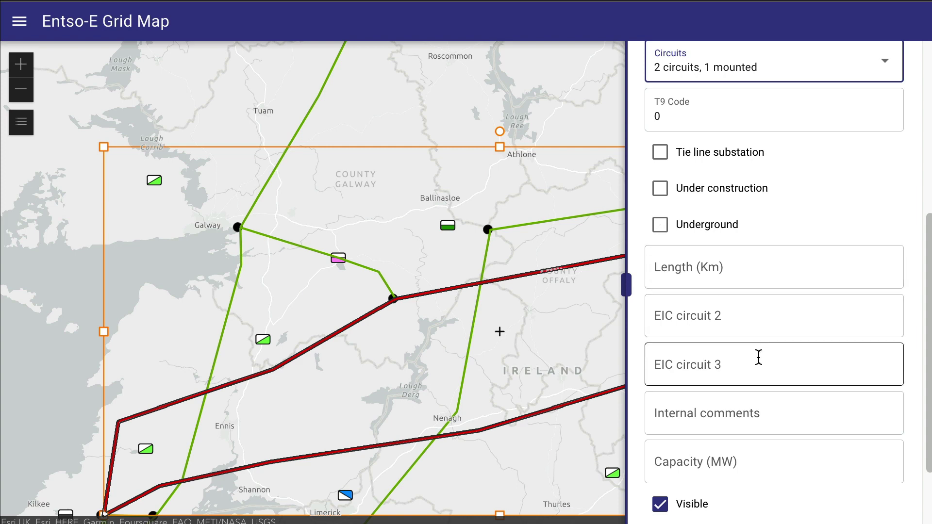
left_click(782, 57)
left_click(774, 222)
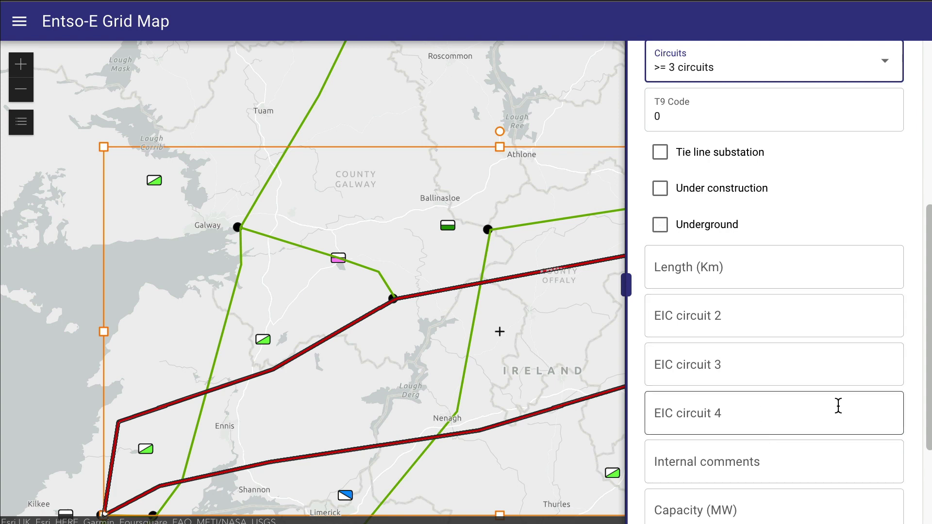
left_click_drag(926, 354, 928, 439)
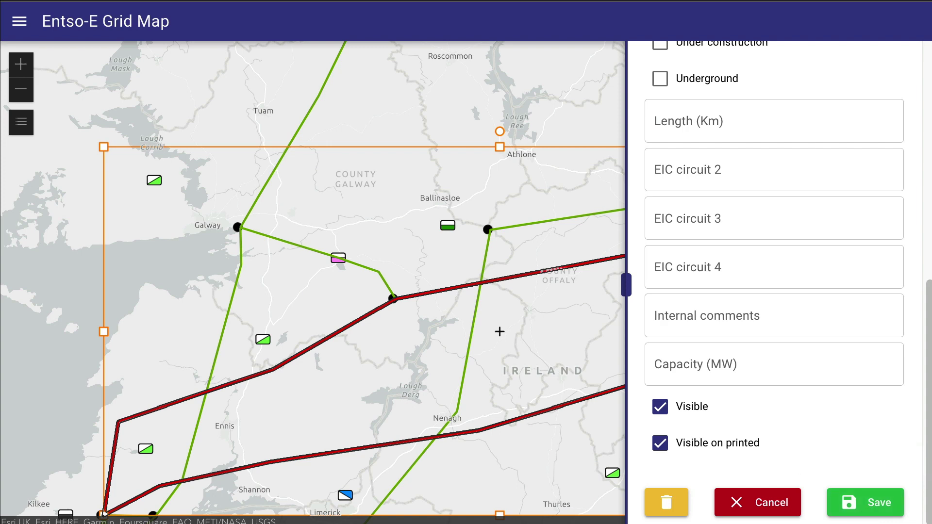
left_click(748, 505)
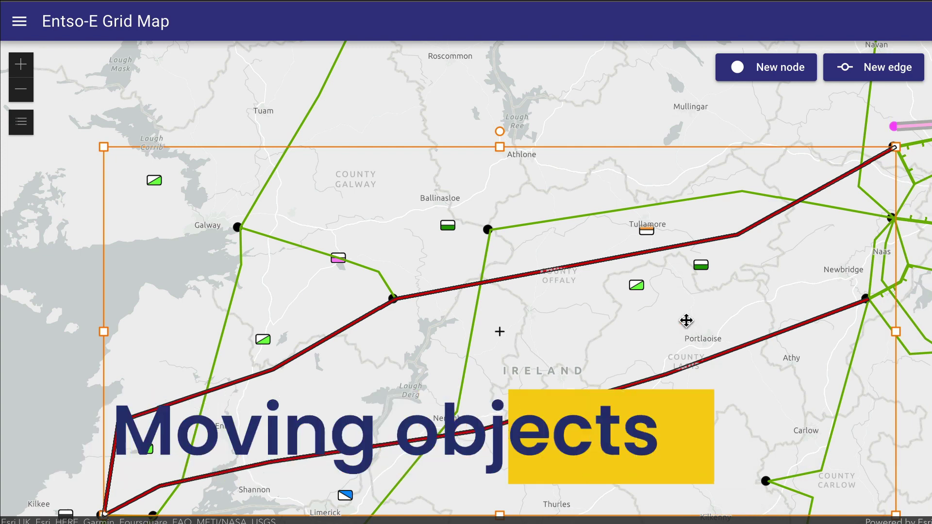
- Try moving the red transmission line across central Ireland northward, and discard the position change
left_click(634, 286)
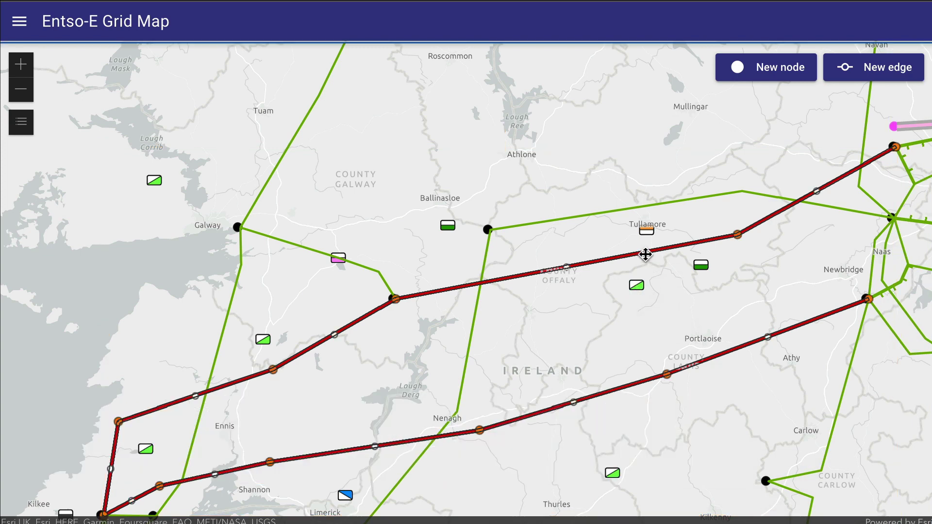
left_click_drag(646, 254, 639, 183)
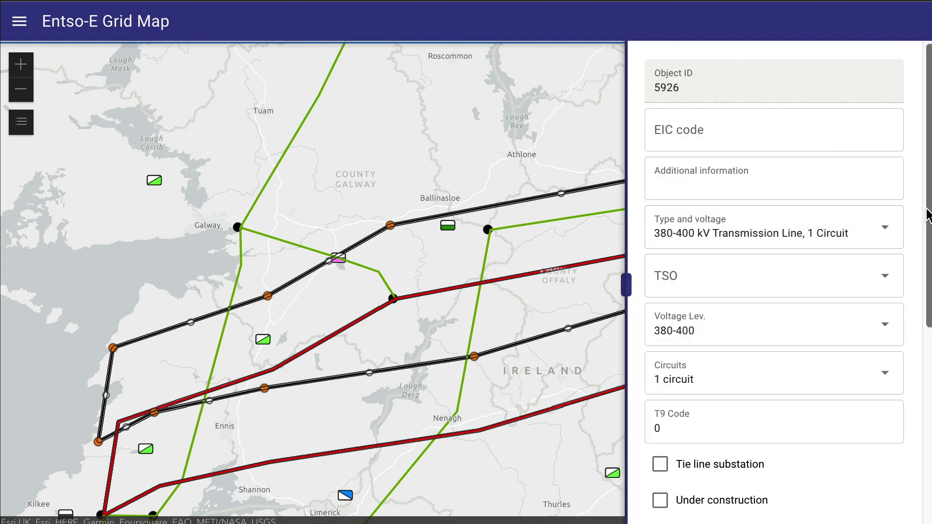
left_click_drag(928, 213, 927, 412)
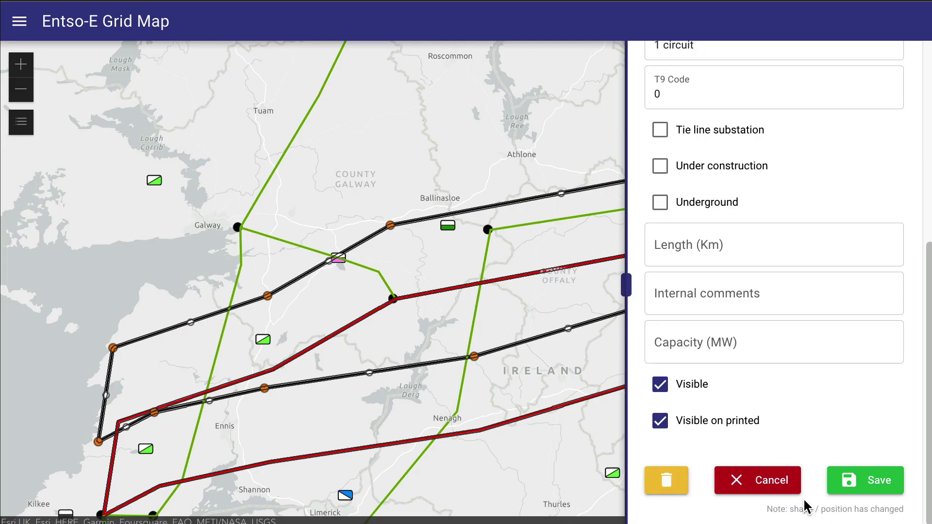
left_click(771, 481)
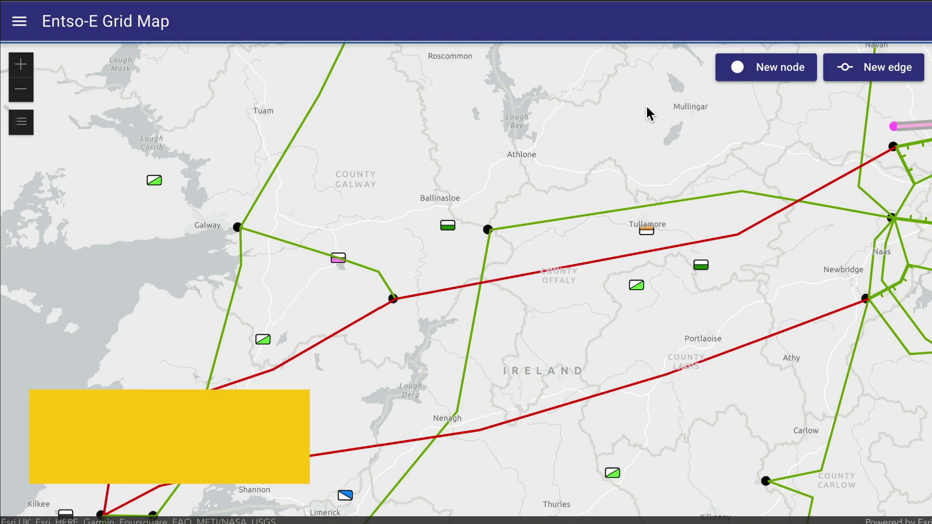
- Place a new node at the head of the sea inlet southeast of Newry
left_click_drag(647, 112, 351, 523)
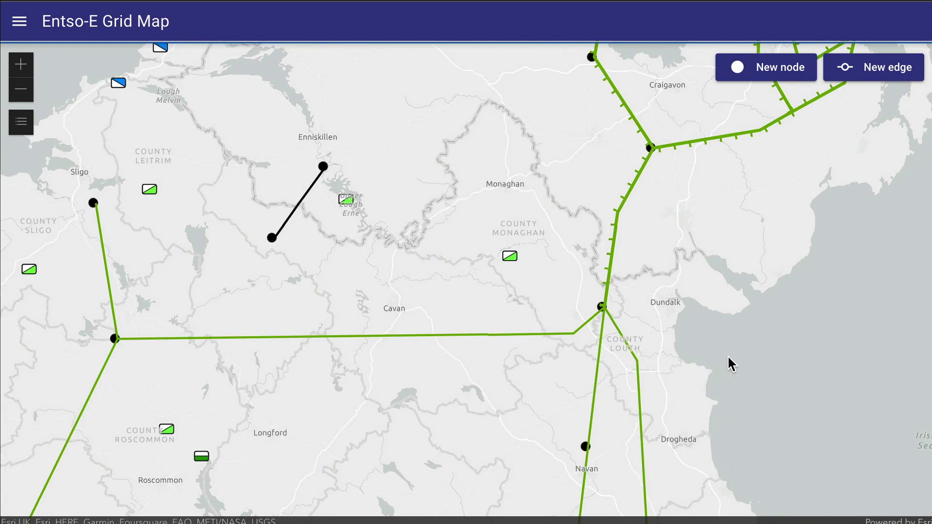
left_click_drag(770, 318, 658, 269)
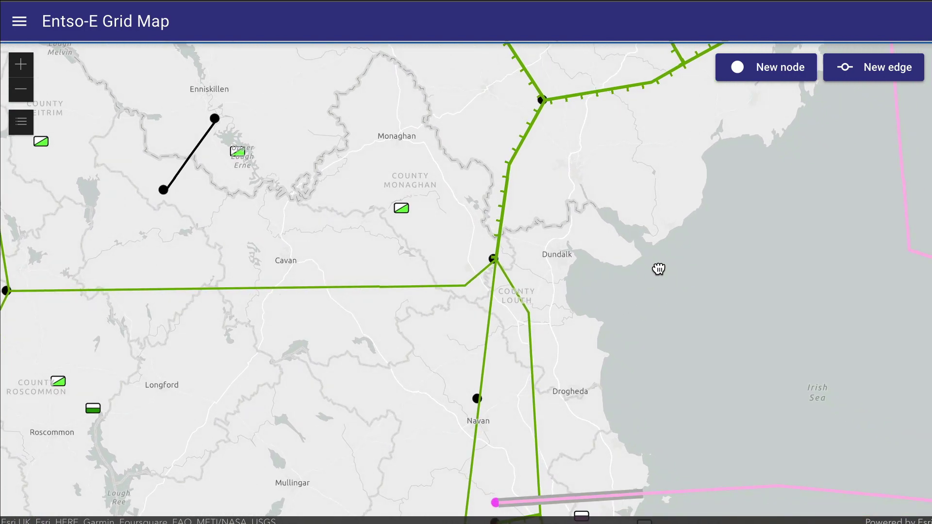
scroll(614, 190, "up", 1)
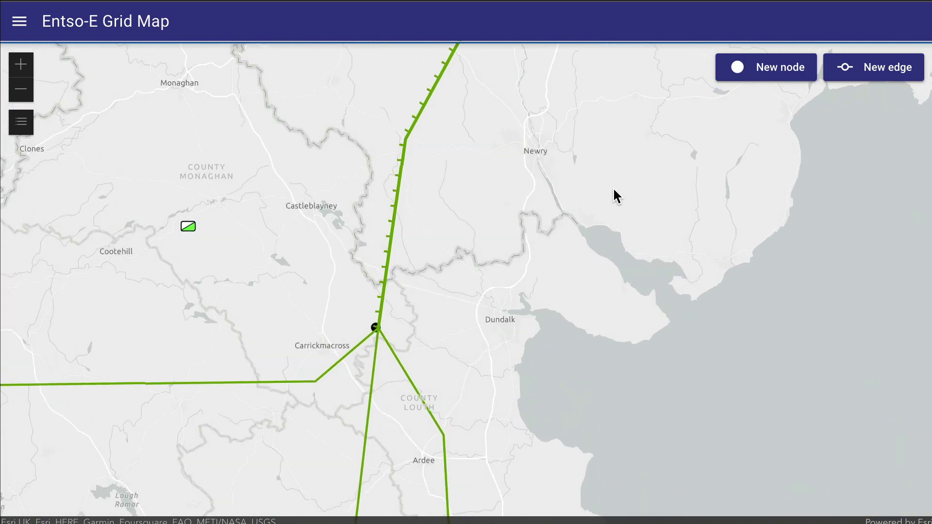
left_click(796, 75)
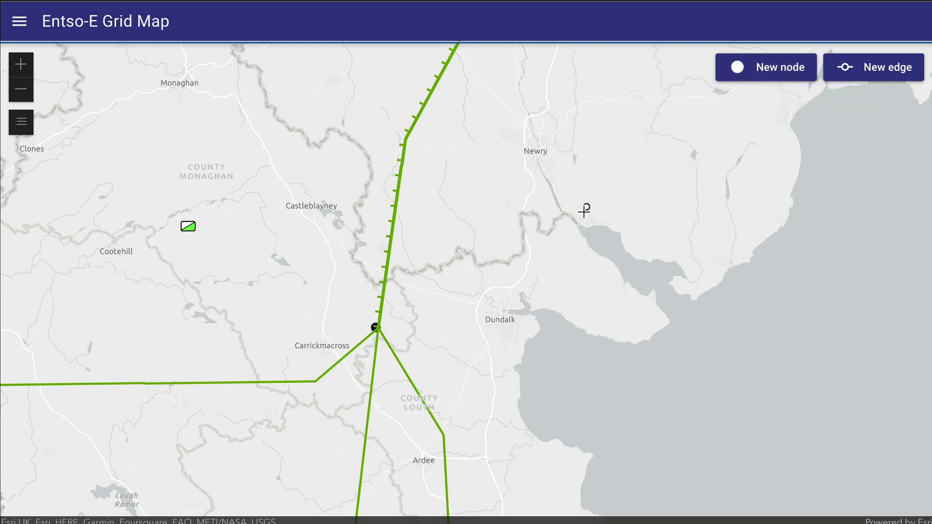
left_click(579, 226)
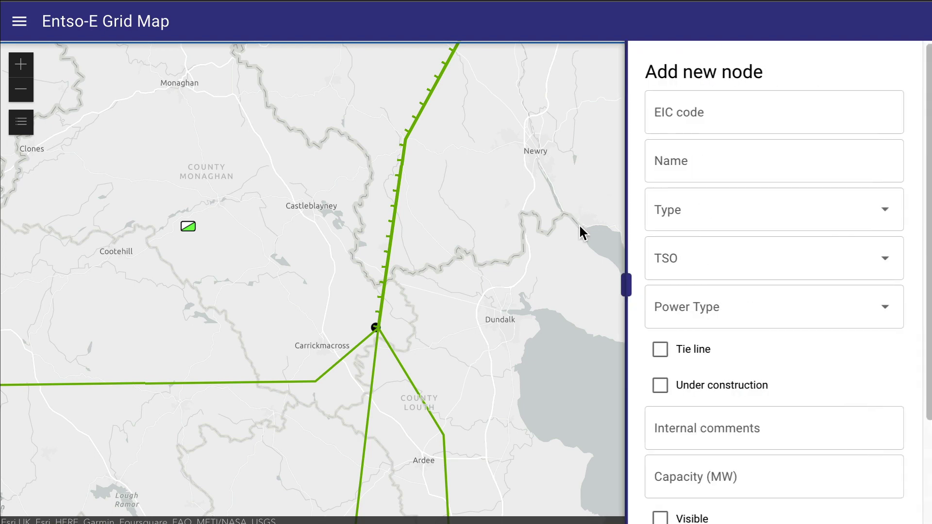
- Draw a new edge from the headland at the inlet's mouth southeast of Newry, north and then west through two bends, ending at Newry
left_click(581, 231)
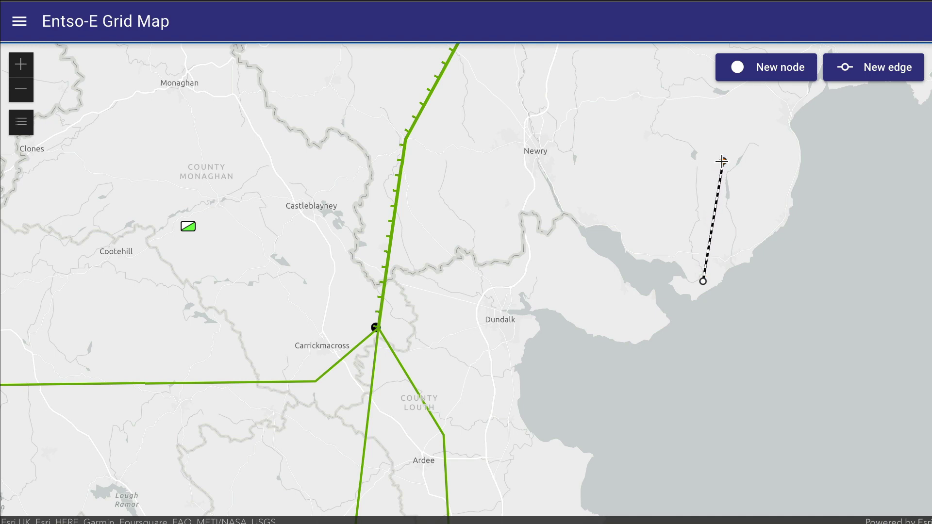
left_click(722, 162)
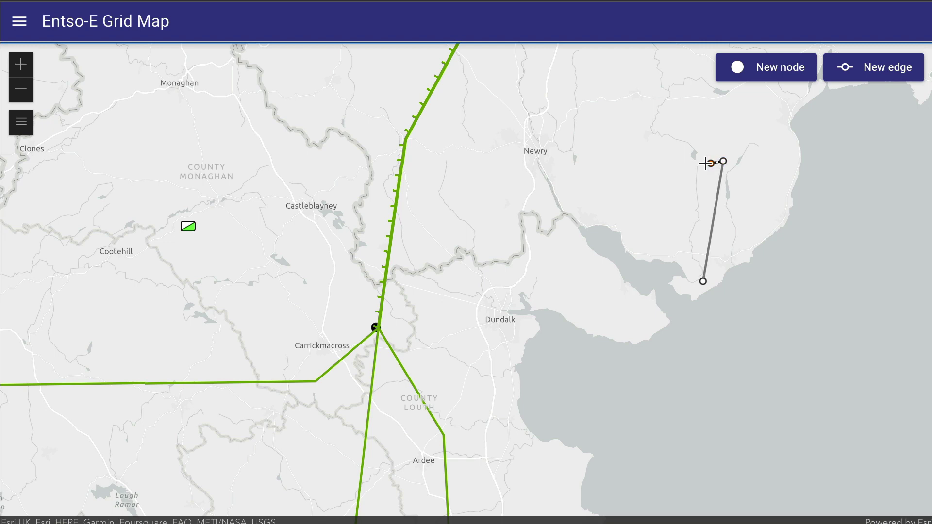
left_click(591, 131)
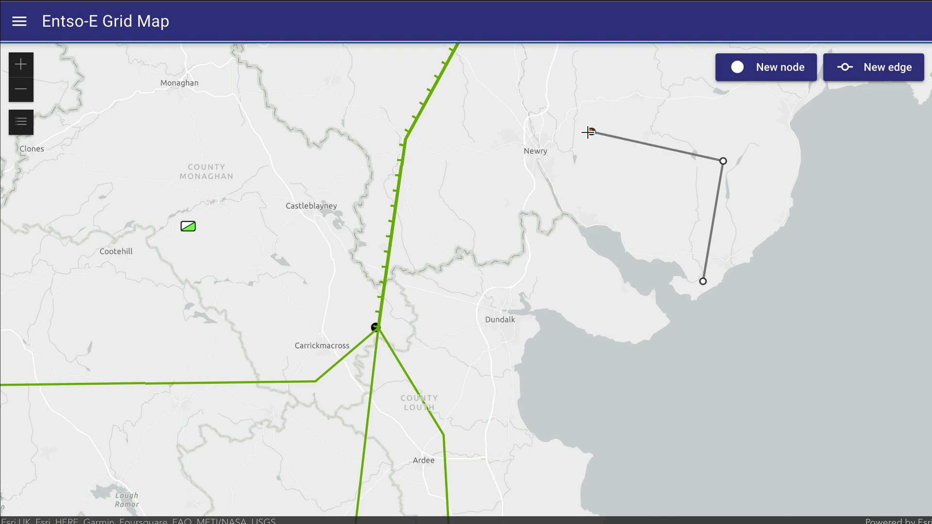
double_click(539, 155)
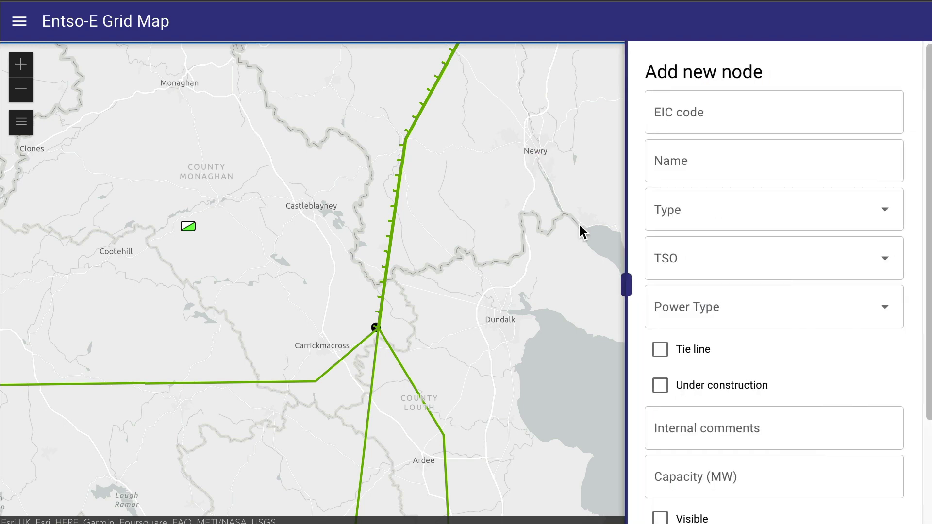
- Set the new node's type to Geothermal
left_click(842, 214)
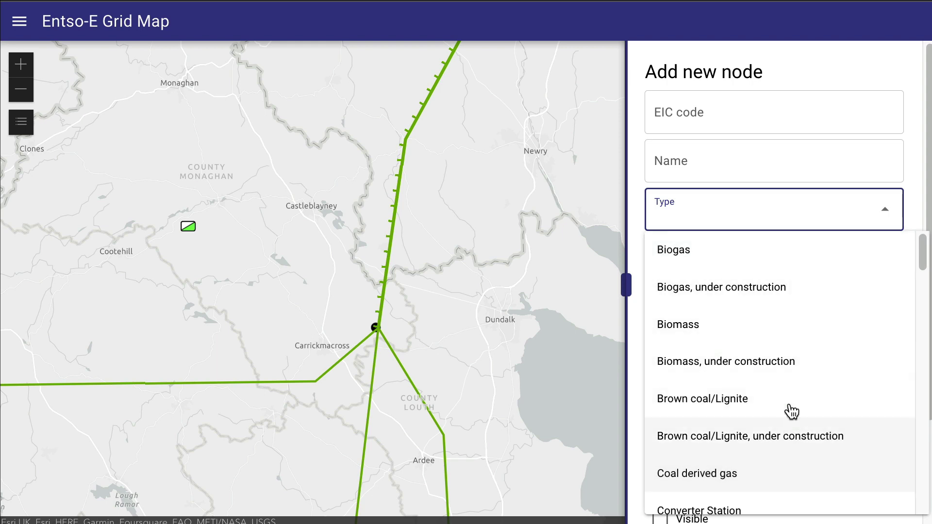
scroll(793, 334, "down", 3)
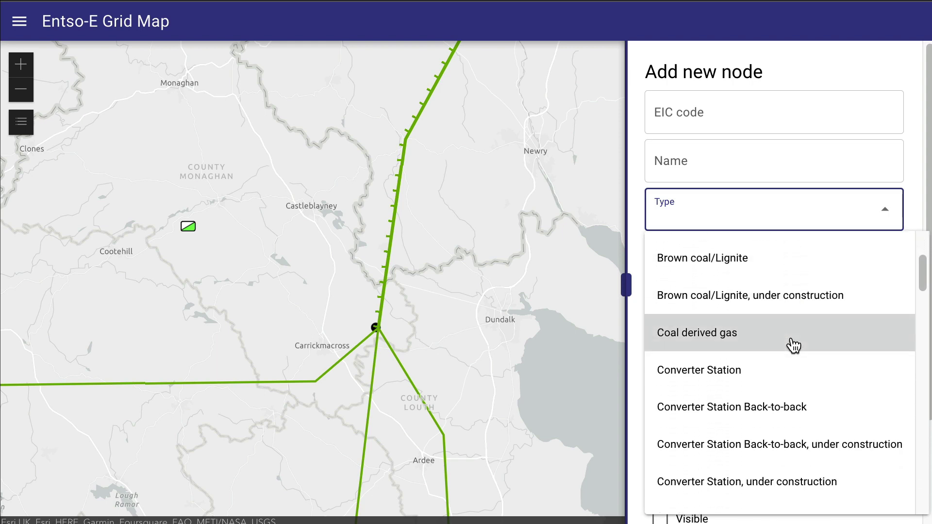
scroll(793, 345, "down", 5)
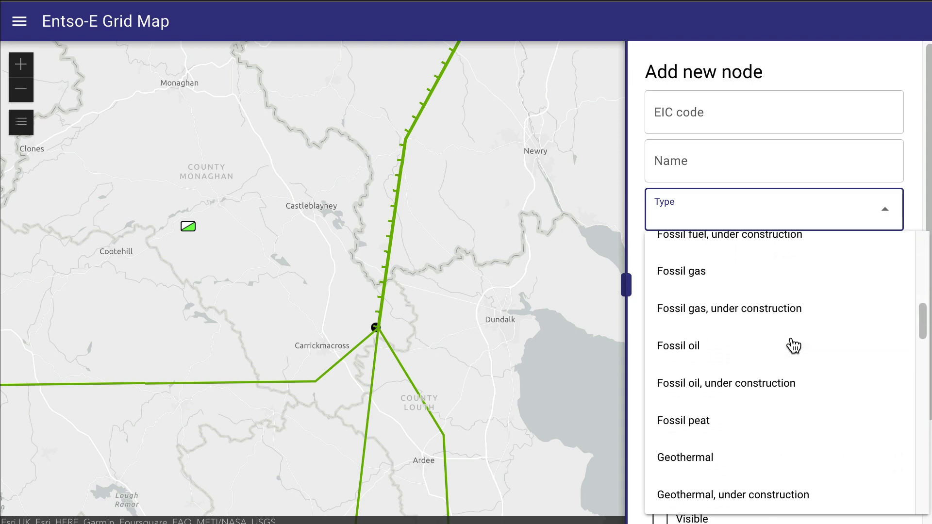
left_click(783, 452)
scroll(860, 316, "down", 3)
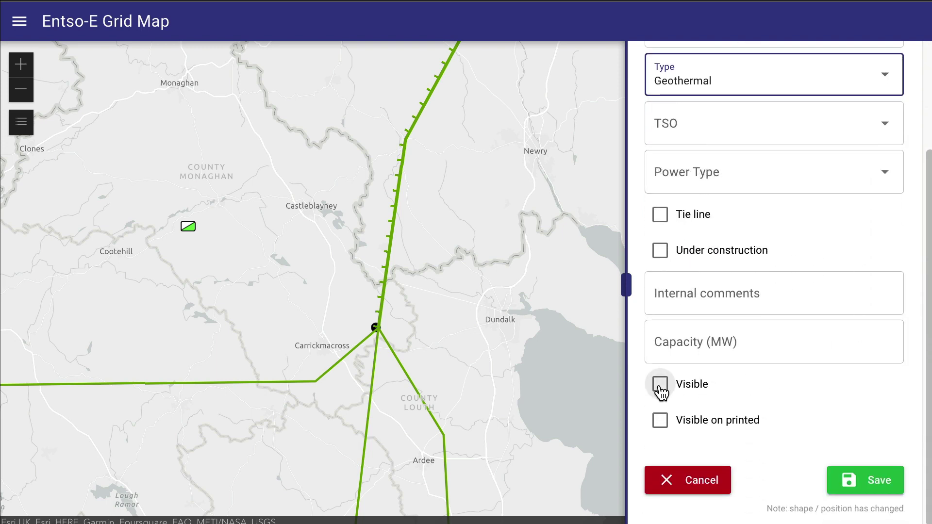
- Mark the new node as visible with power type Generation unit, and save it
left_click(661, 391)
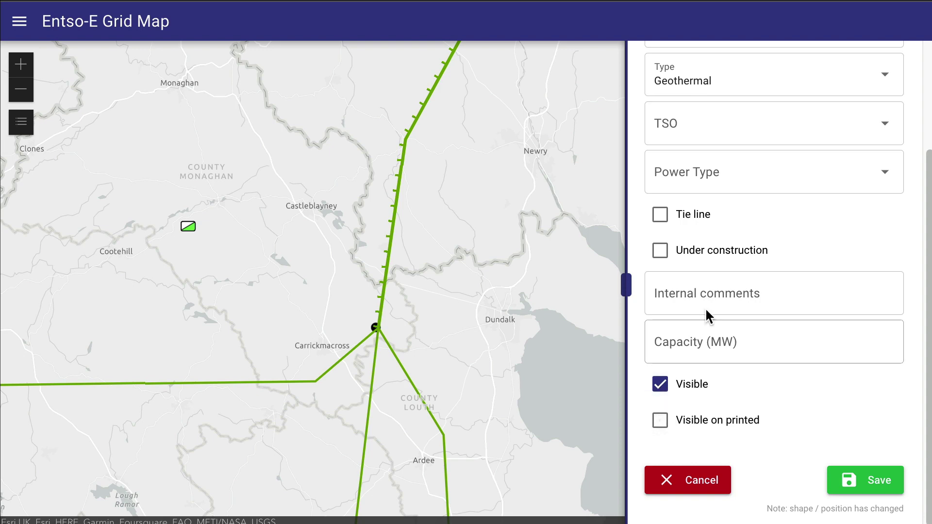
left_click(801, 190)
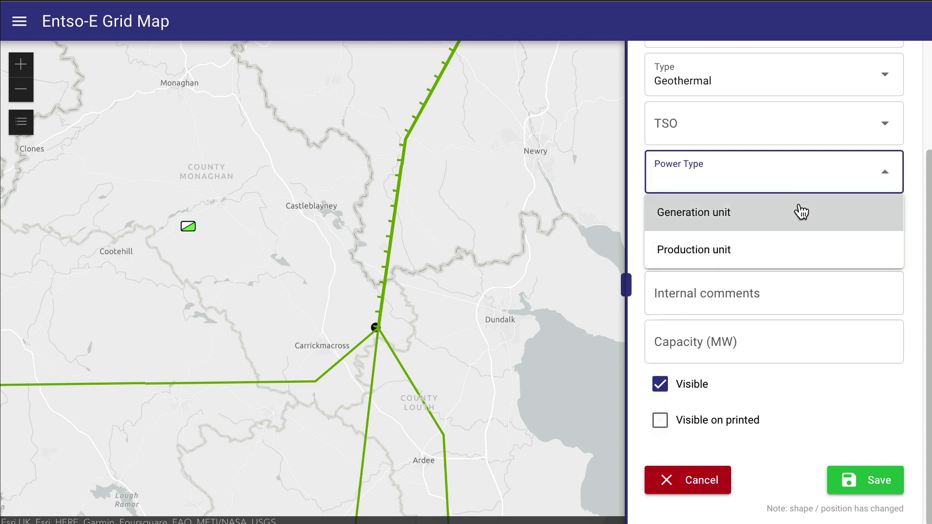
left_click(801, 213)
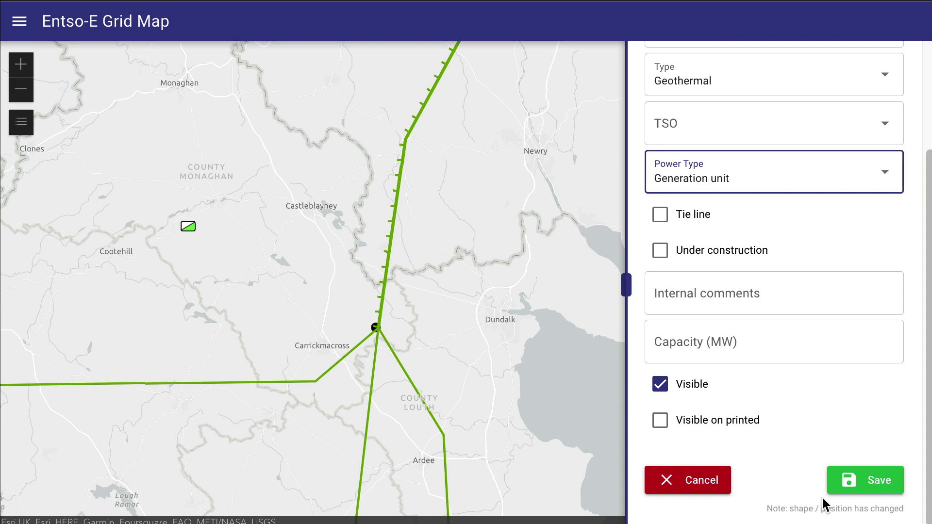
left_click(847, 488)
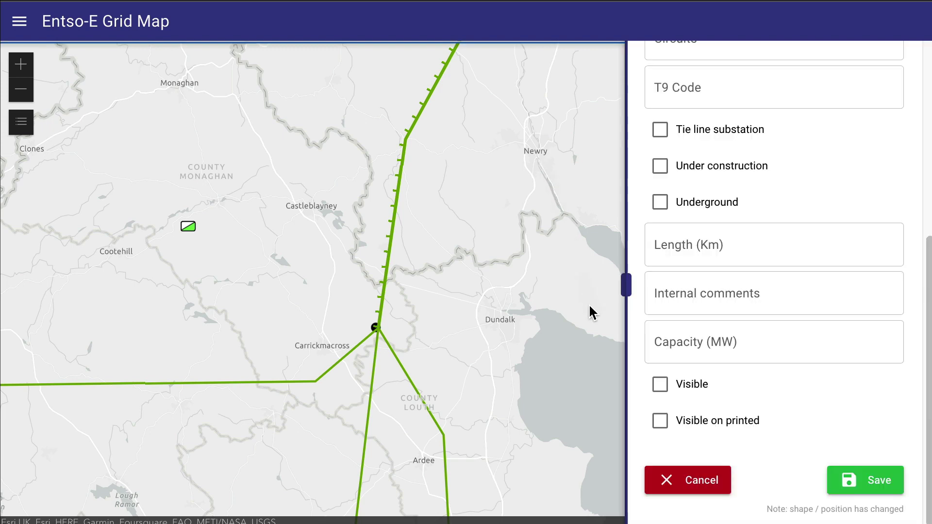
- Save the new edge with its attributes left blank
left_click(879, 491)
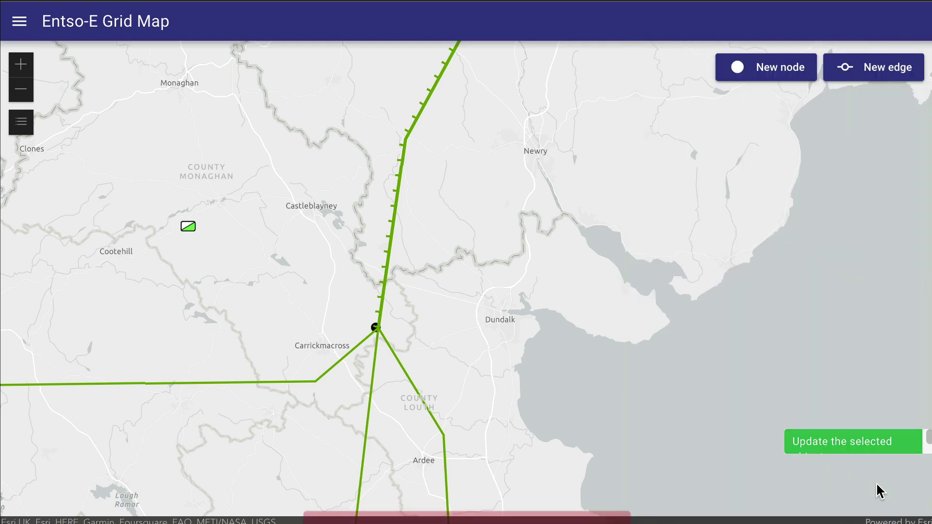